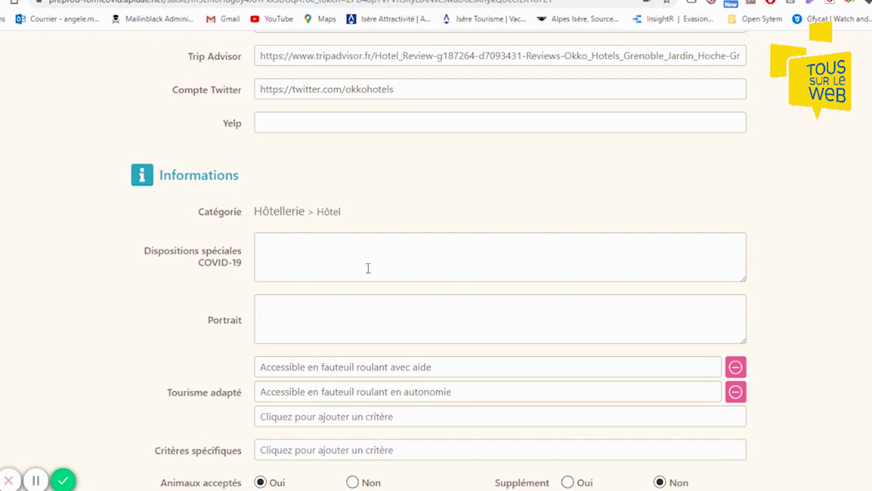
left_click(304, 253)
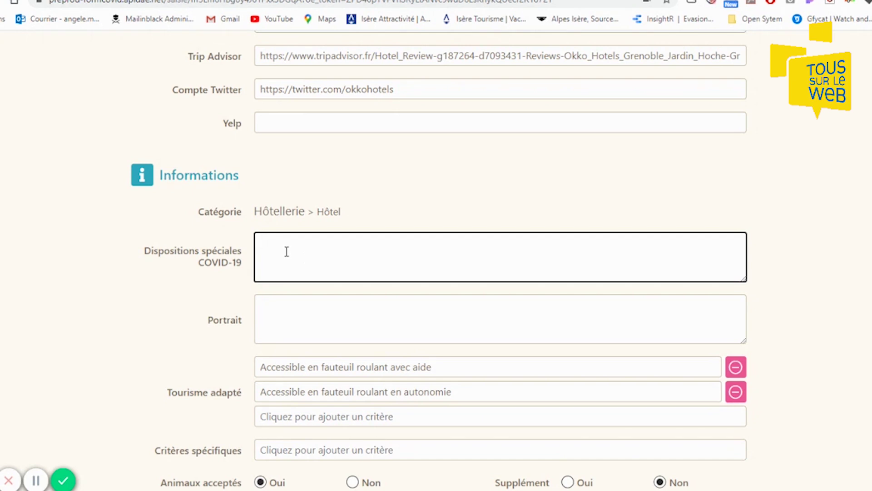
left_click(295, 317)
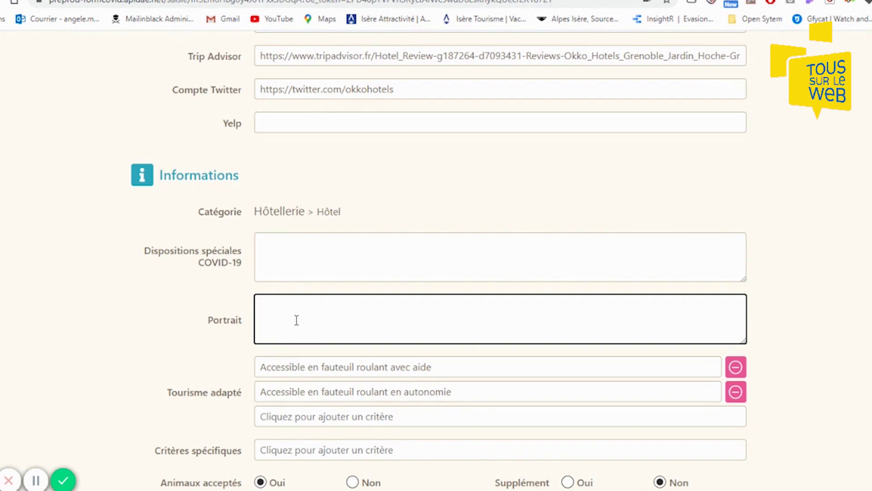
Step: Add the specific criterion "Chartes sanitaires et autres dispositifs sanitaire d'accueil" to the hotel's information
scroll(296, 320, "down", 3)
left_click(162, 336)
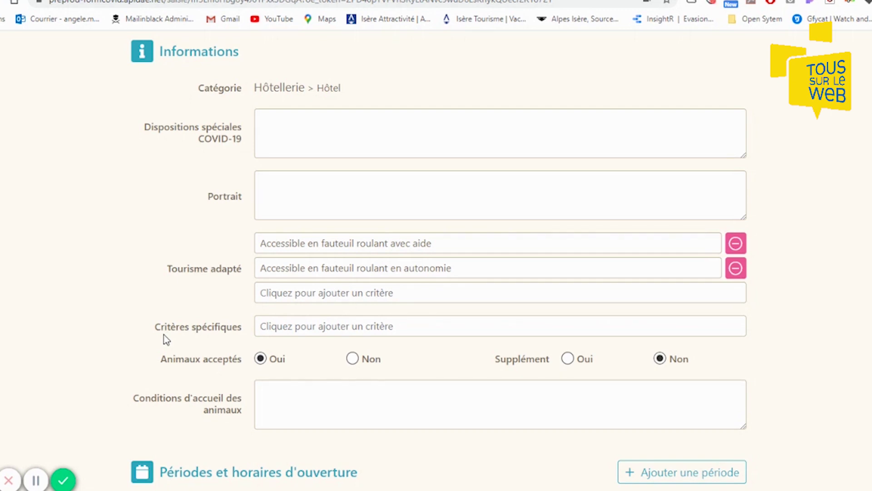
left_click(369, 327)
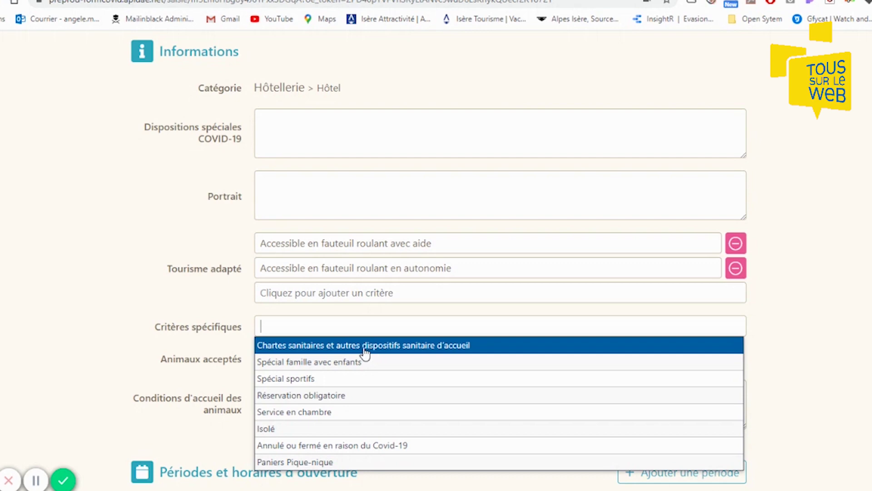
left_click(424, 349)
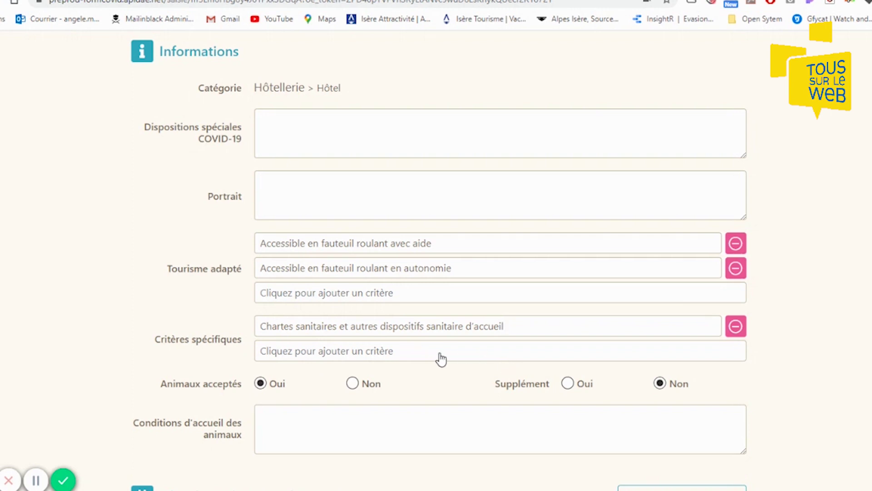
Step: Add "Réservation obligatoire" as a second specific criterion and remove it again
left_click(384, 357)
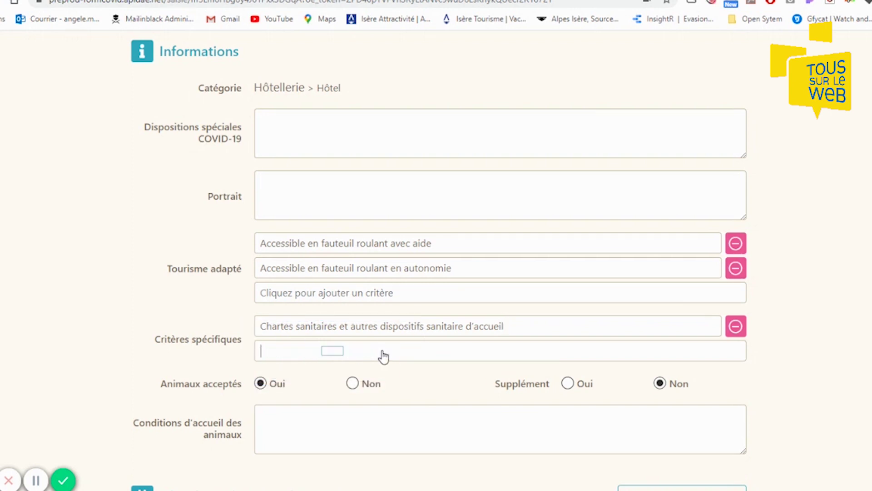
scroll(395, 407, "down", 1)
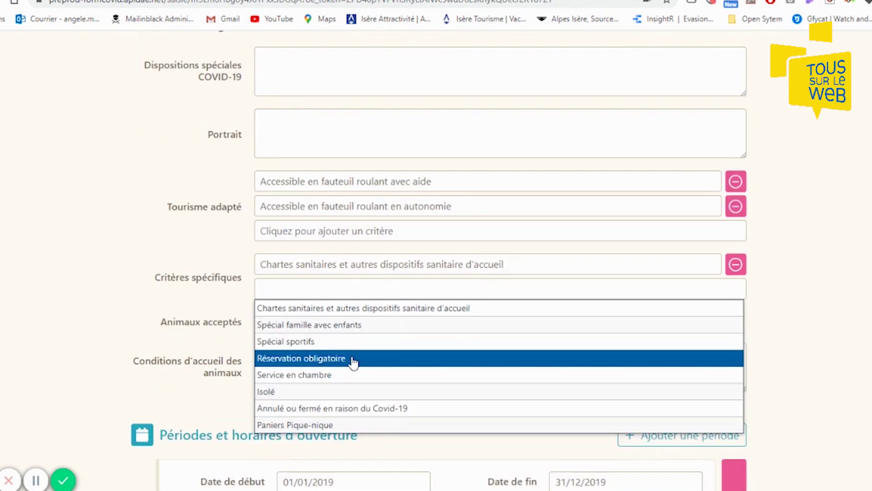
left_click(354, 359)
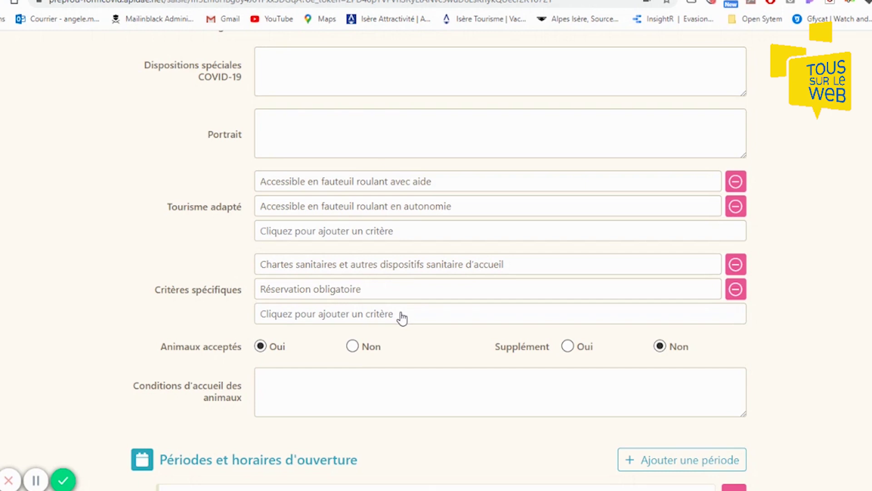
left_click(736, 291)
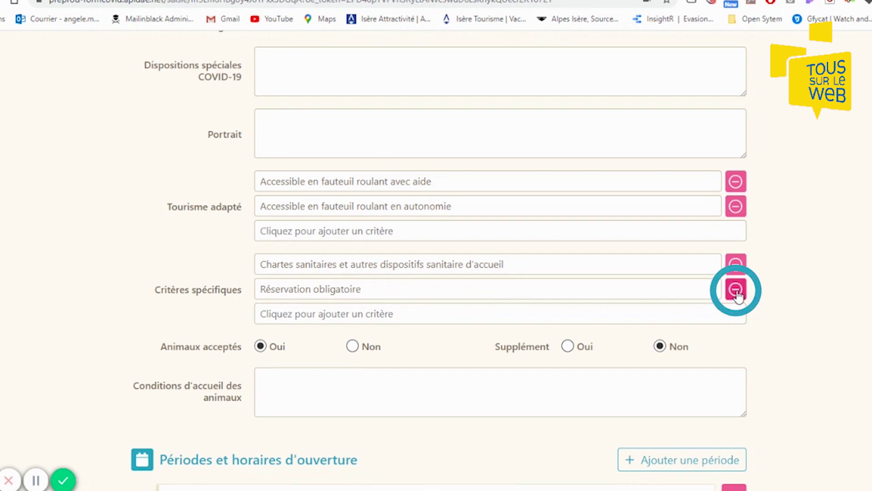
Step: Examine the available adapted-tourism criteria and the field for the conditions for welcoming animals
left_click(320, 235)
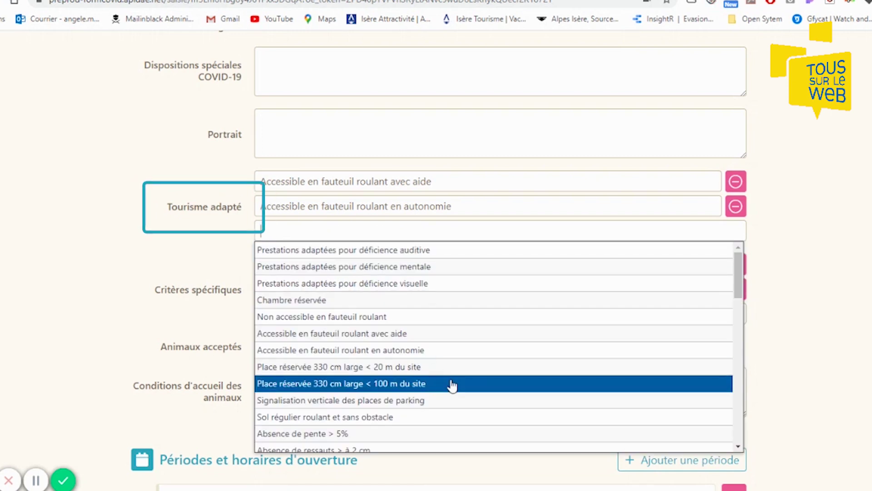
scroll(268, 211, "down", 3)
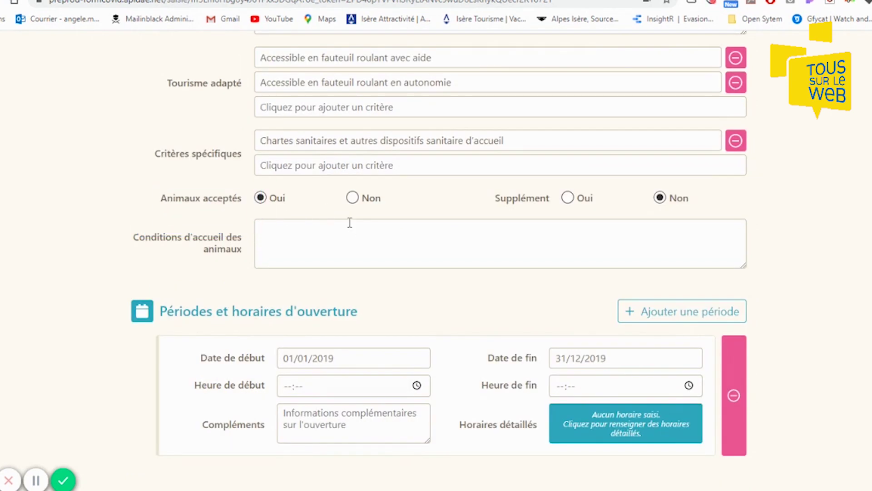
left_click(309, 240)
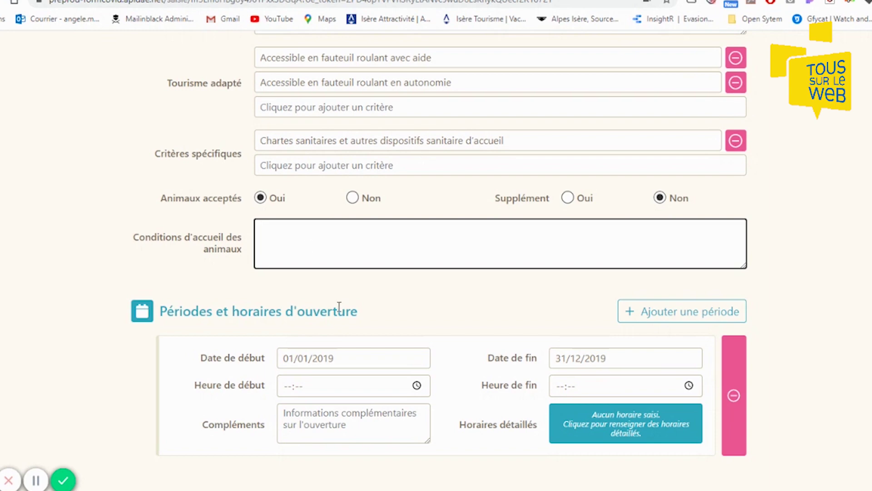
Step: Add a new opening period and remove the one for 2019
scroll(340, 307, "down", 3)
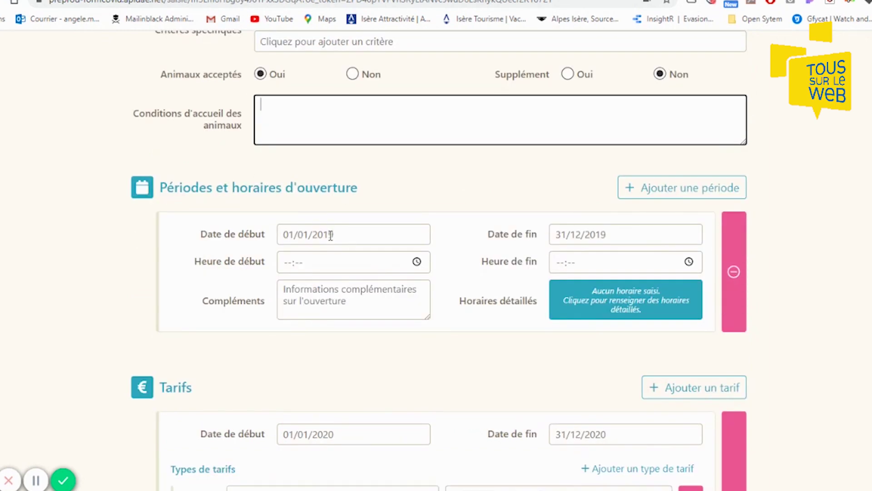
left_click(722, 188)
scroll(252, 257, "down", 3)
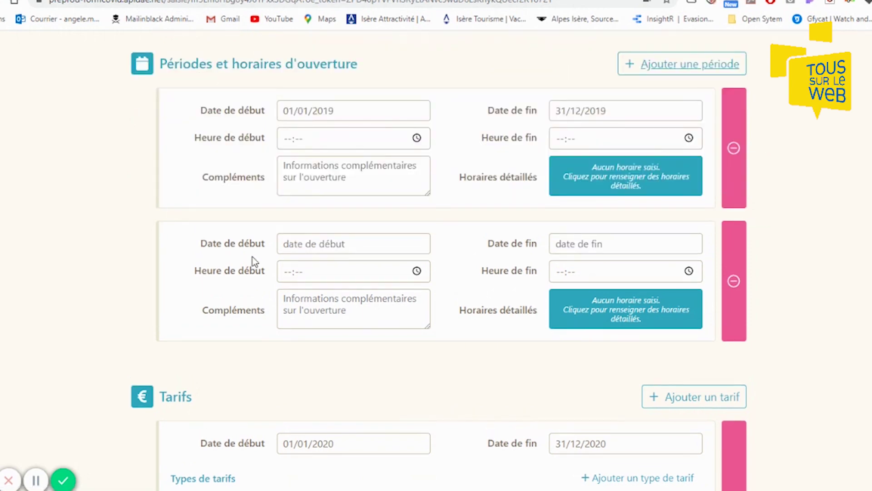
left_click(733, 281)
key("Return")
Step: Set the new opening period to run from 02/06/2020 to 18/07/2020
left_click(336, 173)
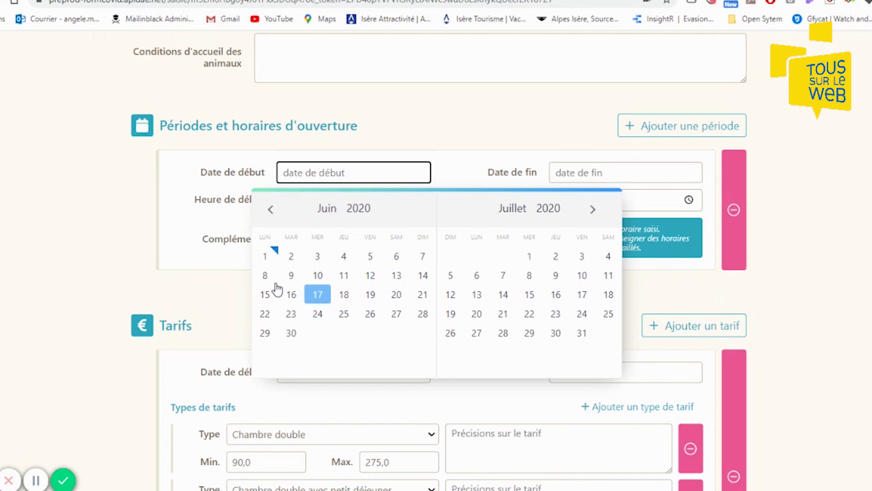
left_click(291, 257)
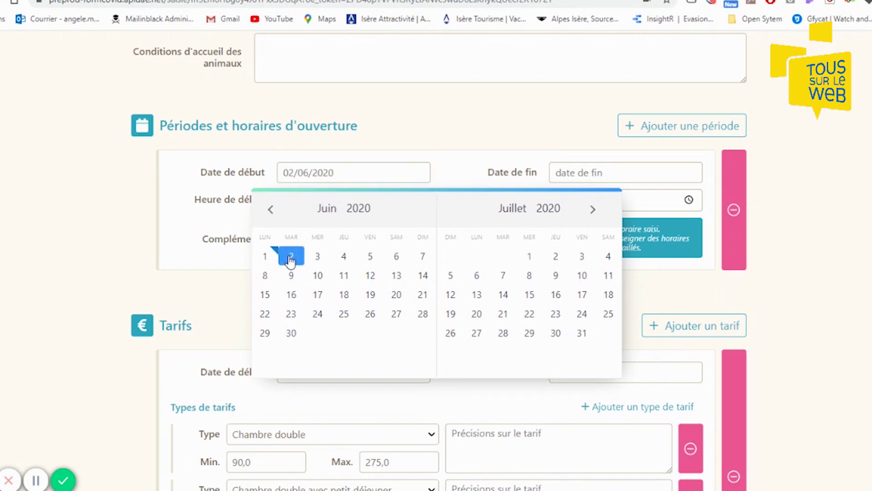
left_click(608, 295)
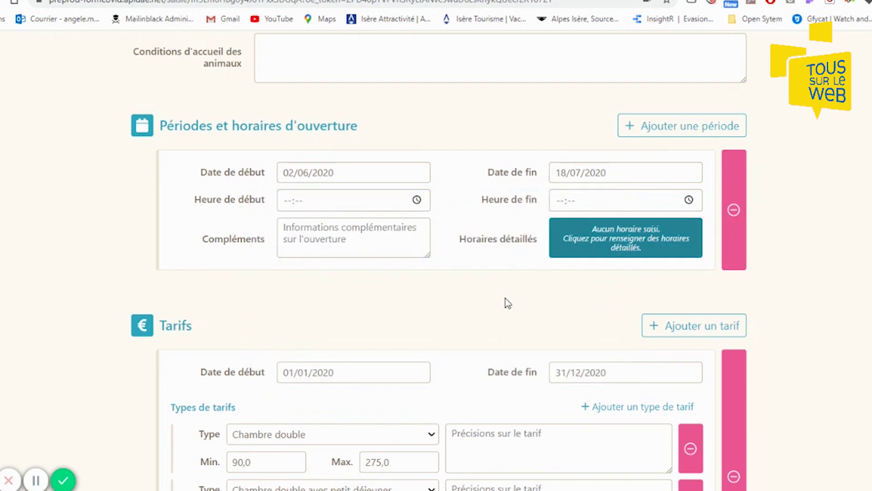
Step: Open the detailed hours of the opening period and select the days Tuesday to Sunday
left_click(580, 249)
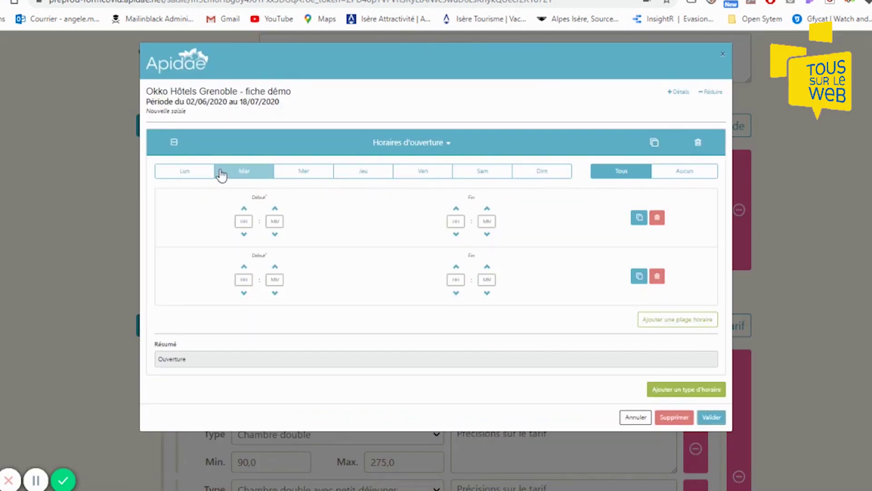
left_click(248, 176)
left_click(304, 175)
left_click(363, 174)
left_click(422, 174)
left_click(483, 173)
left_click(558, 175)
Step: Set the first opening time slot to 10:00 until 13:00
left_click(246, 224)
type("12")
key("Tab")
type("00")
key("Tab")
type("13")
key("Tab")
type("00")
Step: Set the second opening time slot to 18:00 until 21:00 and validate the detailed hours
left_click(248, 278)
type("18")
key("Tab")
type("00")
key("Tab")
type("21")
key("Tab")
type("00")
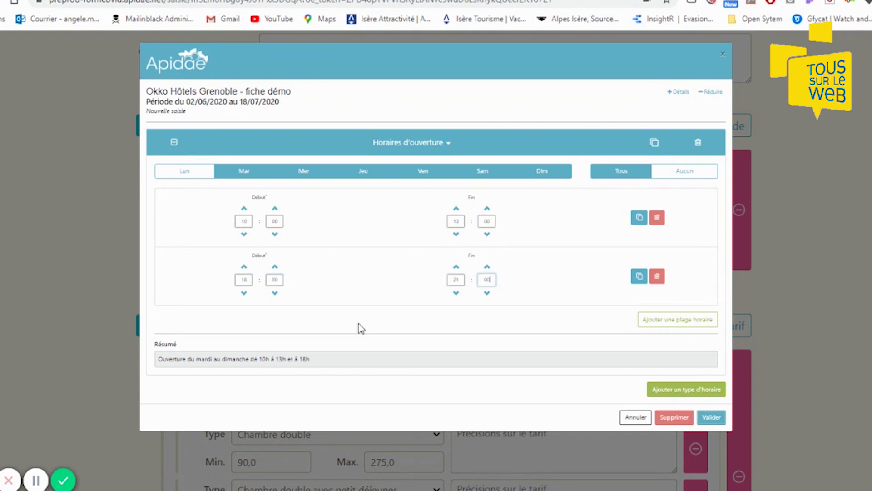
left_click(712, 418)
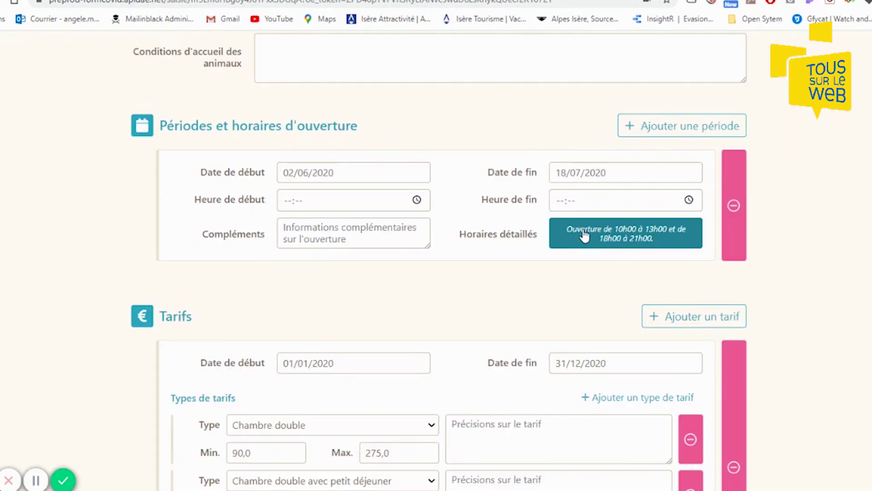
Step: Try entering a start time of 10:00 directly on the opening period and clear it again
scroll(255, 269, "up", 1)
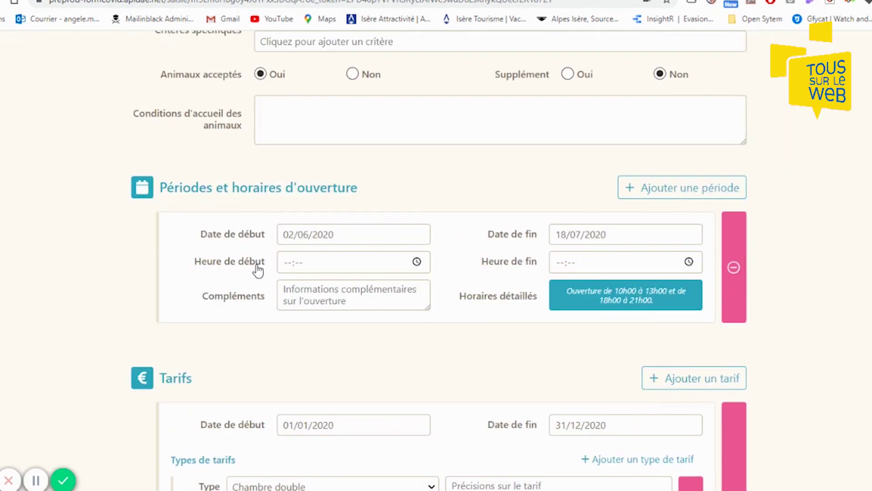
left_click(335, 269)
left_click(417, 261)
left_click(296, 311)
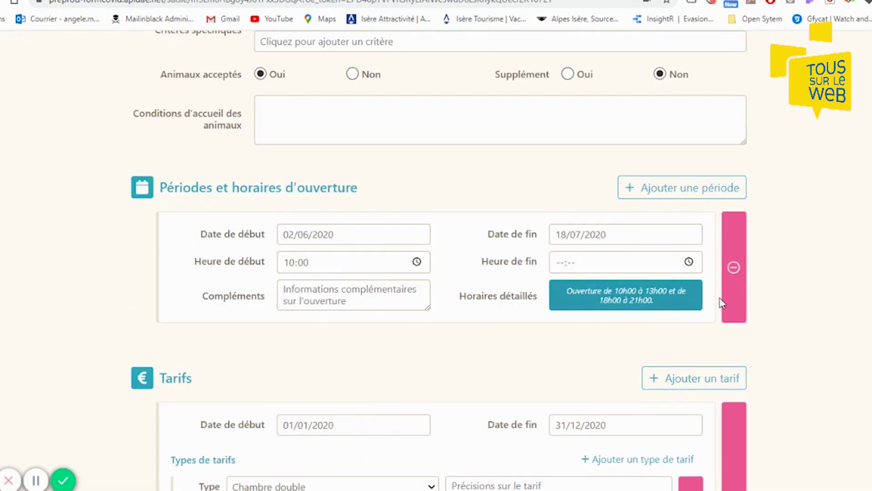
left_click(688, 261)
scroll(364, 242, "down", 1)
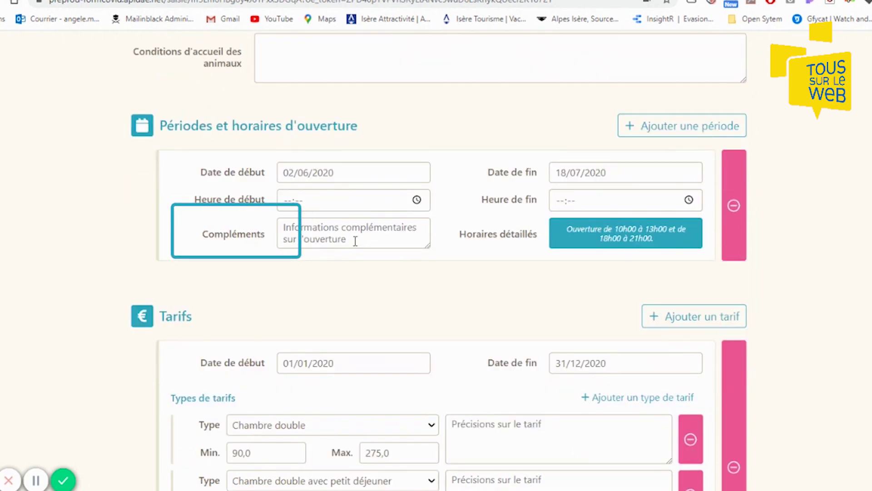
Step: Examine the rate dates, room types, minimum and maximum prices, and the existing illustrations
scroll(355, 241, "down", 4)
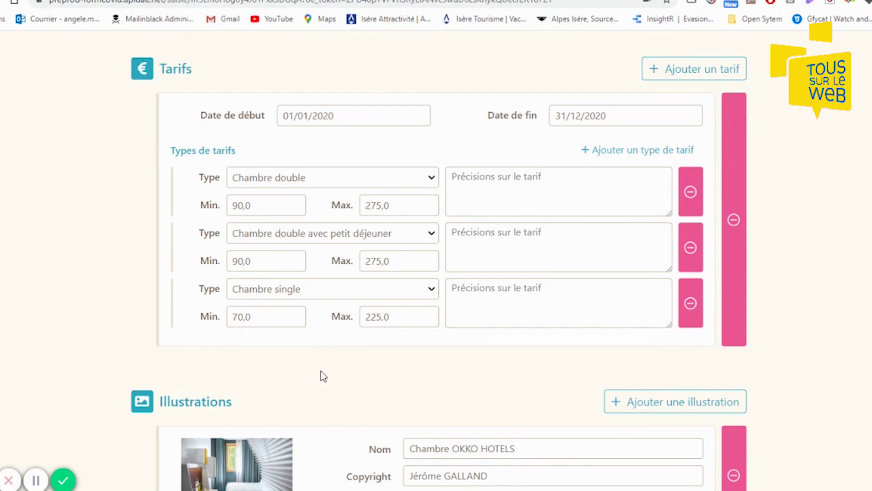
scroll(323, 376, "down", 1)
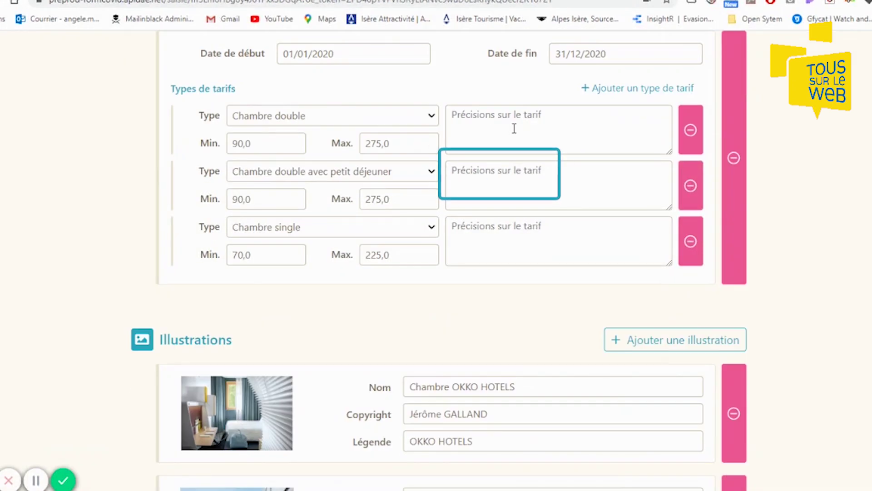
scroll(513, 272, "up", 1)
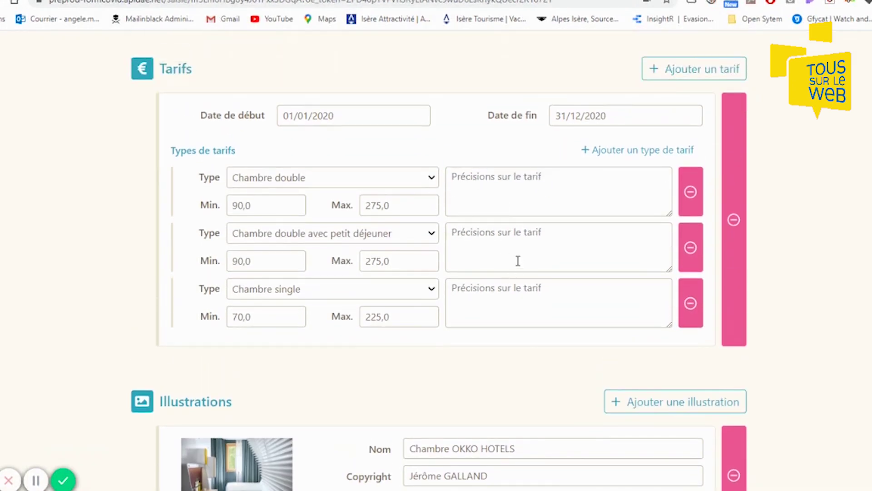
scroll(518, 260, "down", 4)
scroll(445, 361, "down", 3)
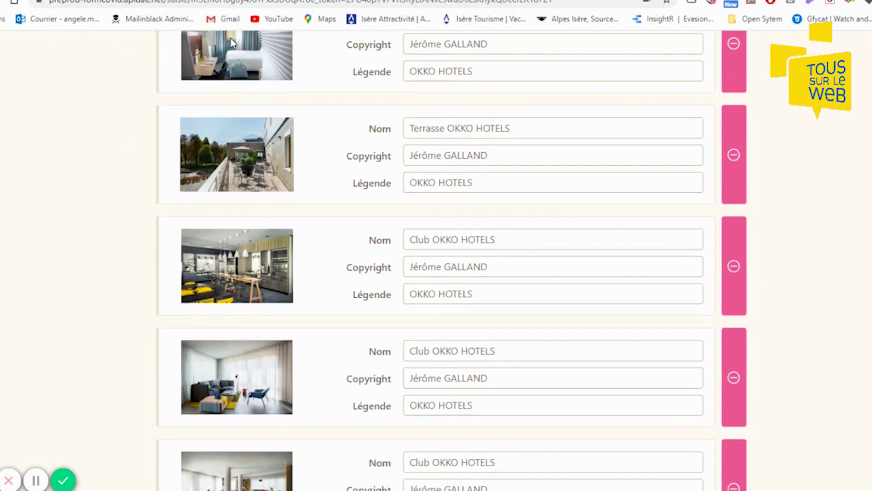
scroll(251, 364, "down", 3)
Step: Add an empty illustration entry after the existing hotel photos
scroll(251, 374, "up", 6)
left_click(676, 156)
scroll(438, 407, "down", 7)
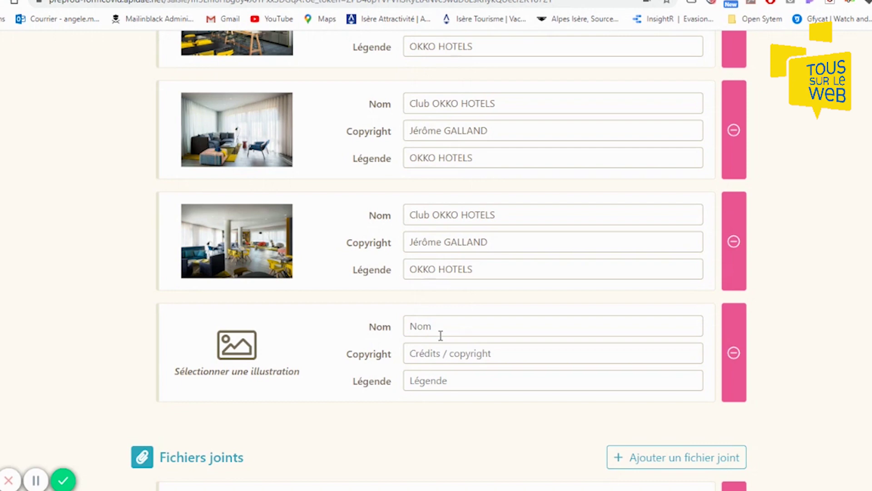
Step: Review the illustrations, the attached file and the options for saving the draft or submitting the form
scroll(338, 369, "up", 1)
scroll(335, 376, "down", 1)
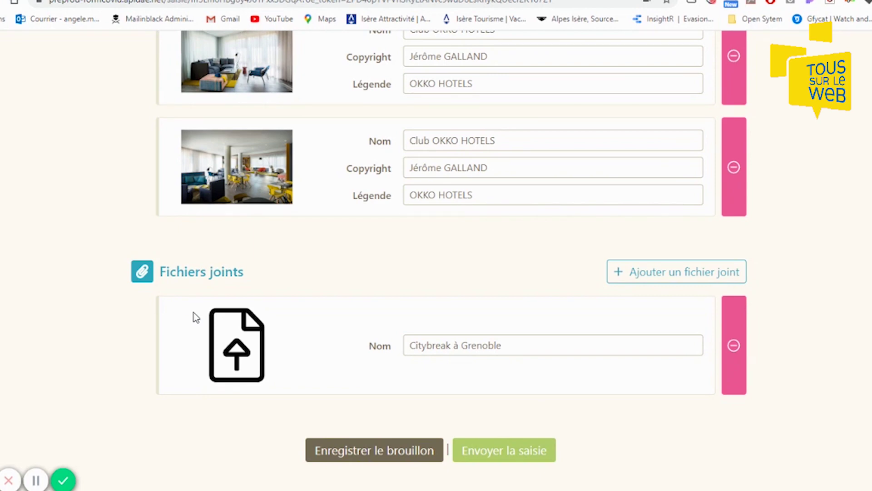
scroll(153, 415, "up", 5)
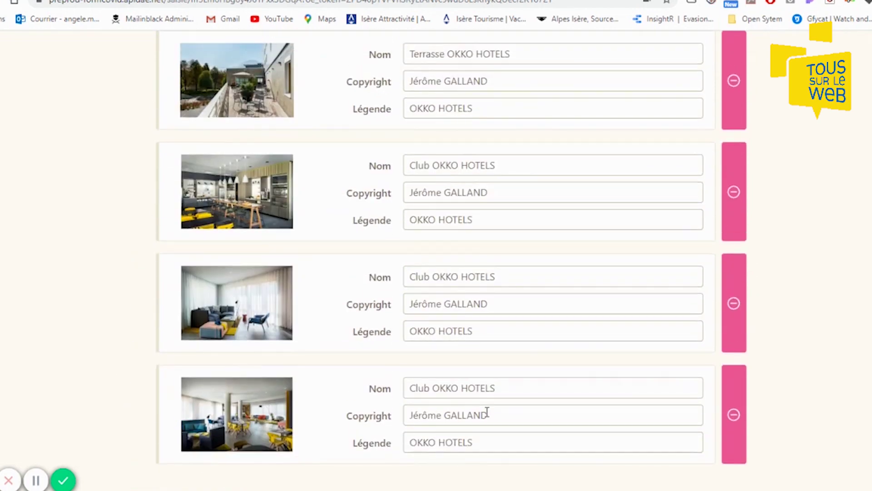
scroll(454, 436, "down", 5)
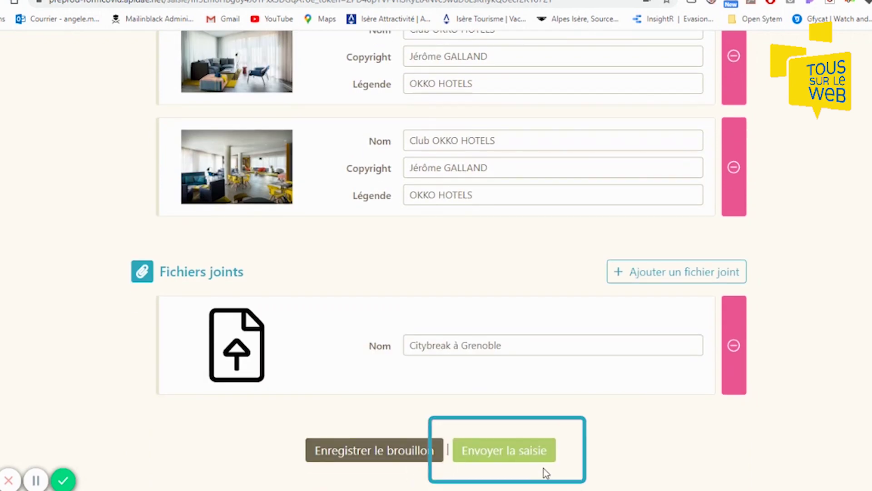